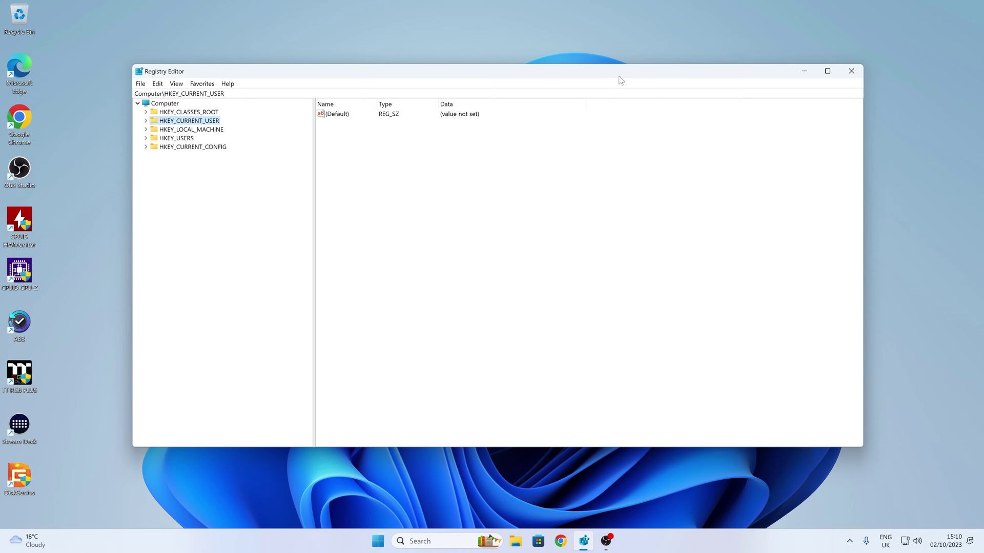
Search Windows for 'reg' and launch Registry Editor.
left_click(436, 541)
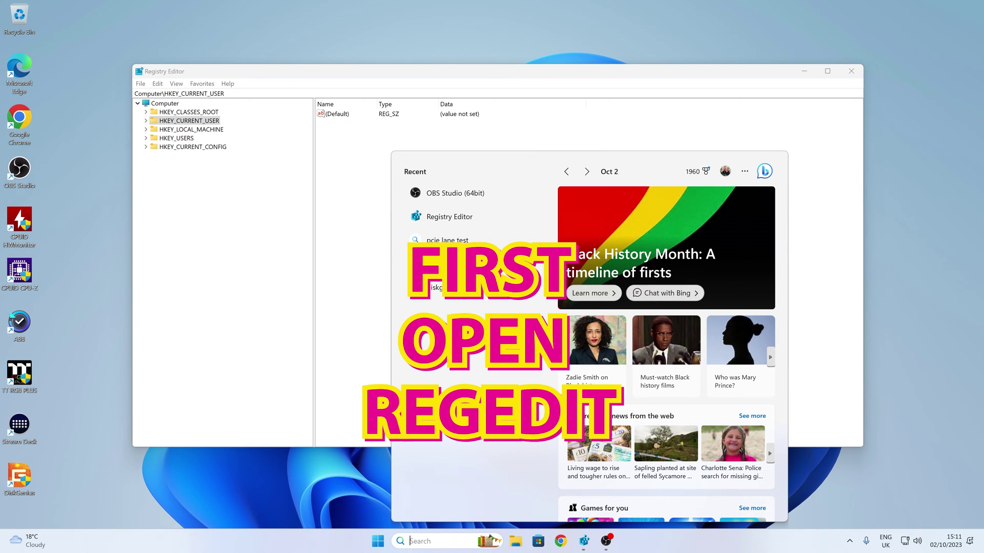
type("reg")
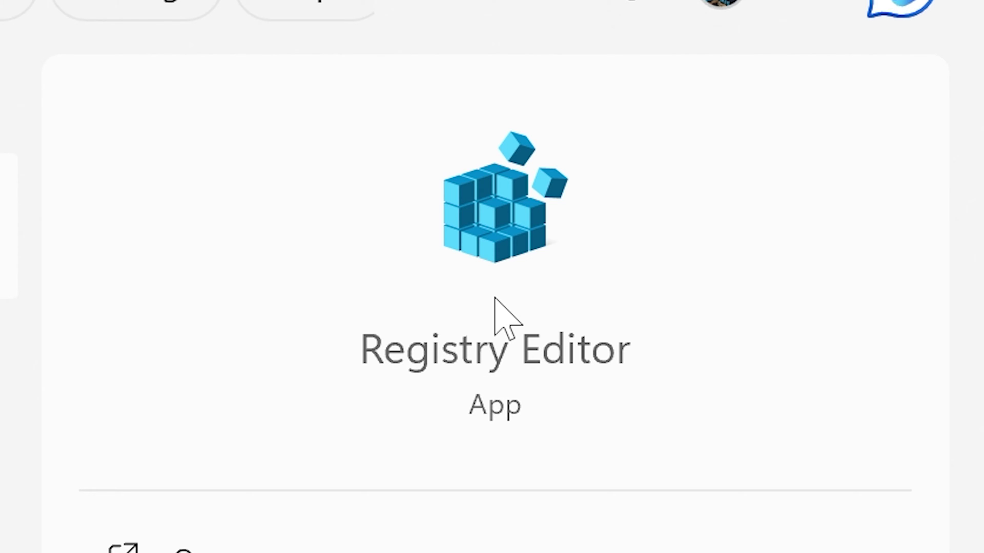
left_click(495, 298)
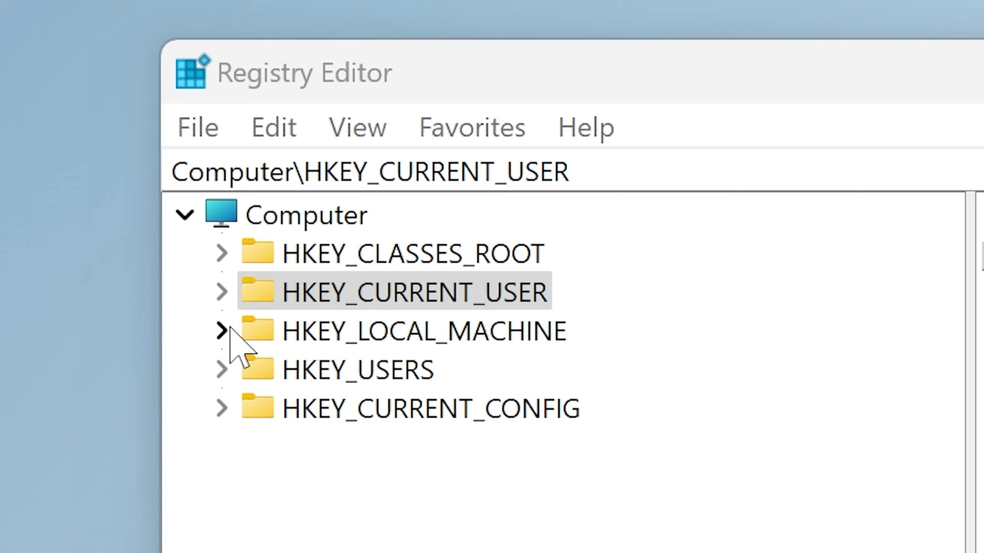
Select the HKEY_LOCAL_MACHINE hive to show its values.
left_click(362, 335)
left_click(364, 296)
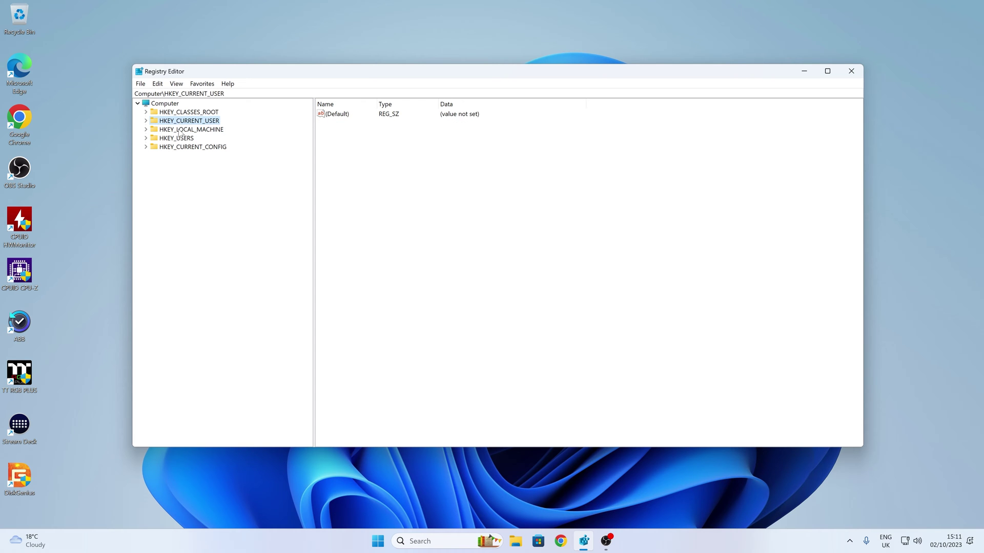
left_click(180, 131)
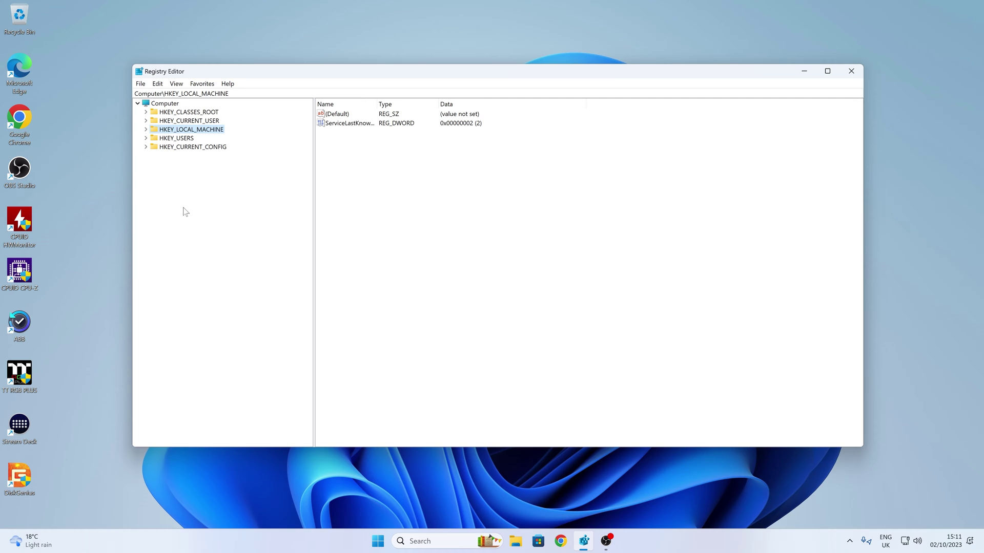
Go to HKEY_CURRENT_USER\Software\Policies\Microsoft\Windows\WindowsCopilot, where TurnOffWindowsCopilot is 1.
left_click(145, 121)
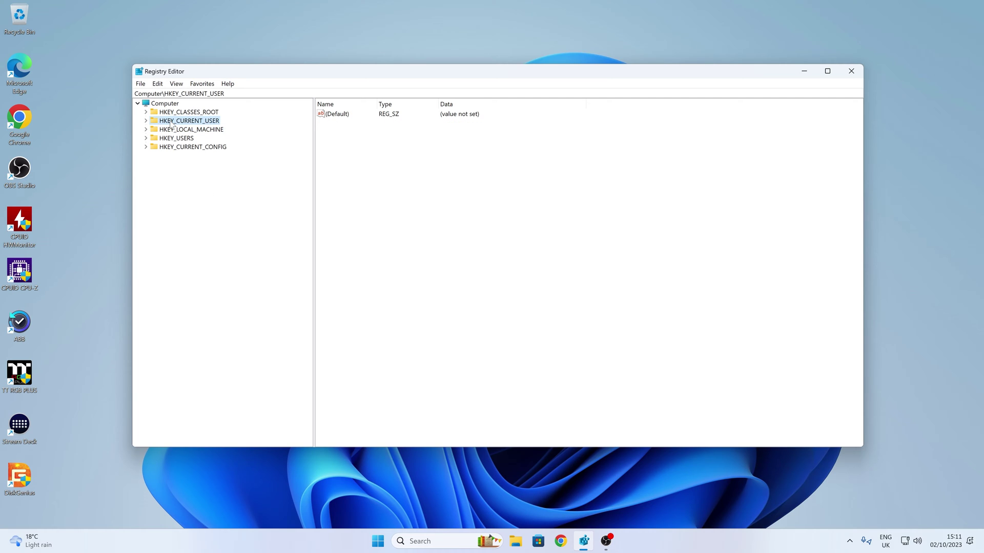
left_click(146, 121)
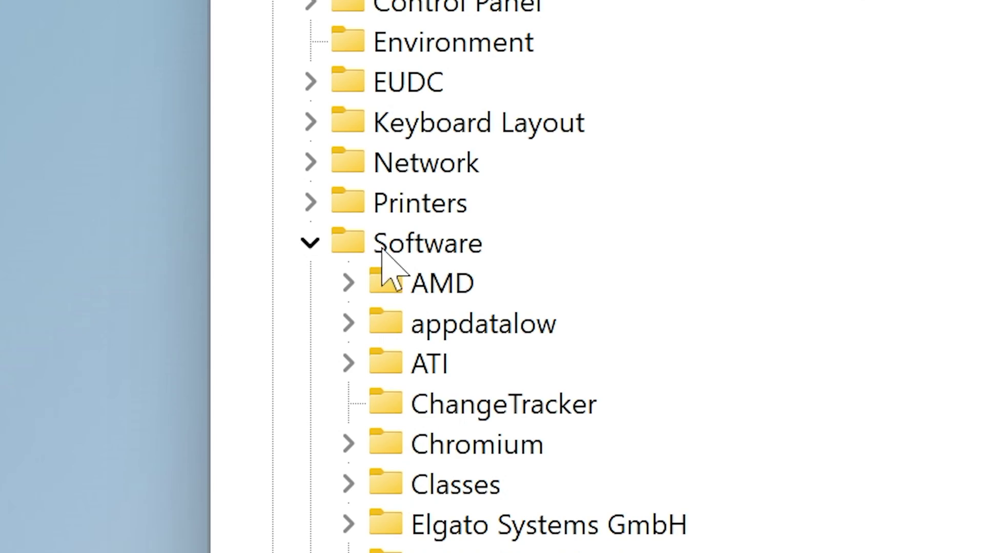
left_click(186, 183)
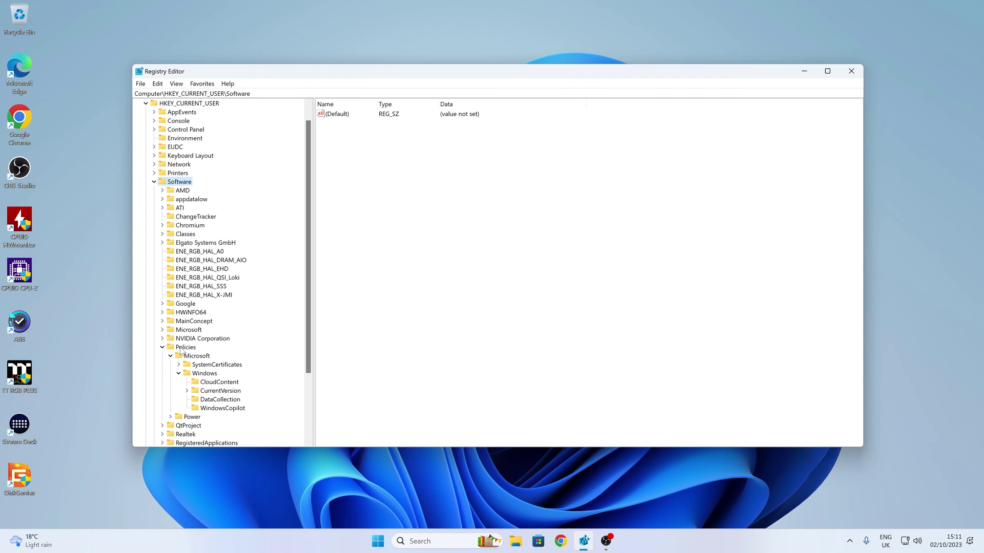
left_click(187, 349)
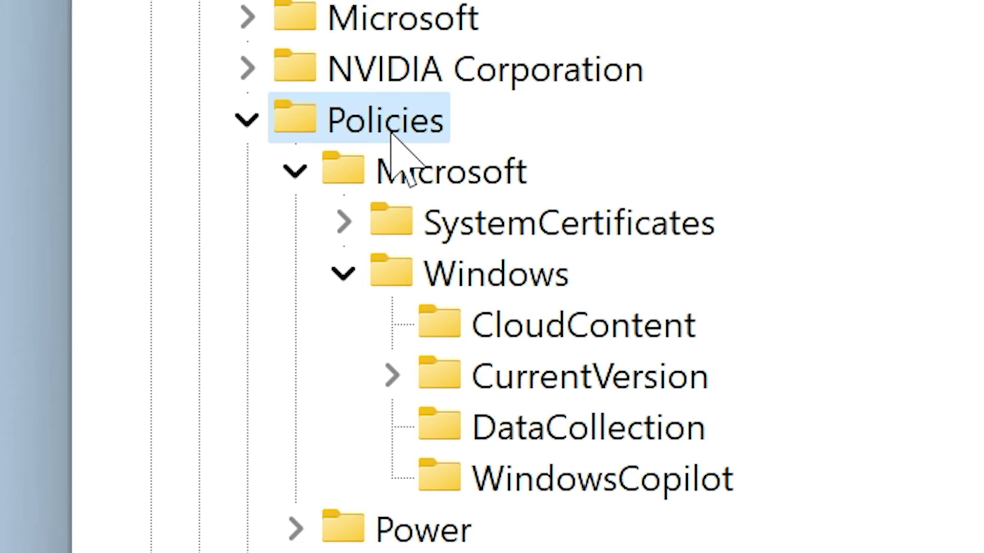
left_click(446, 171)
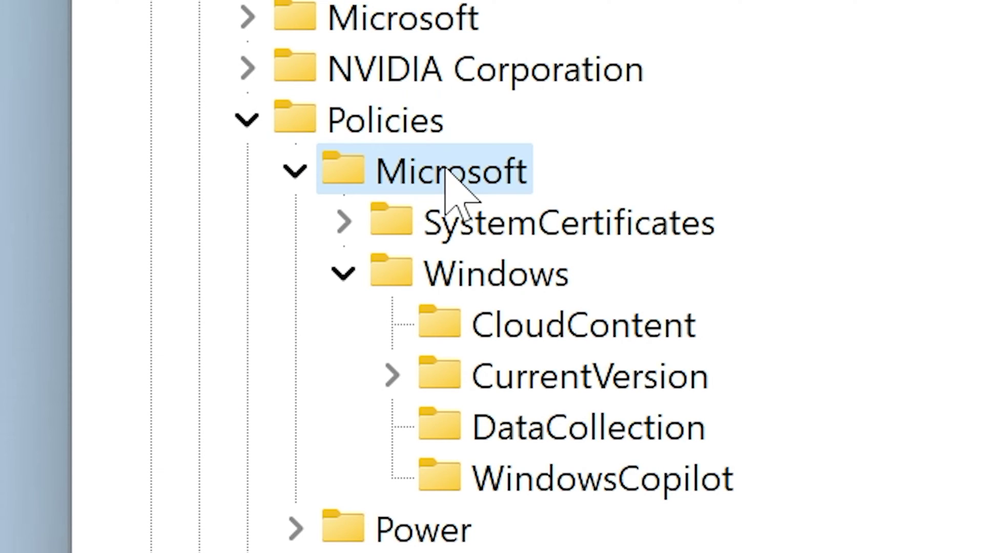
left_click(460, 279)
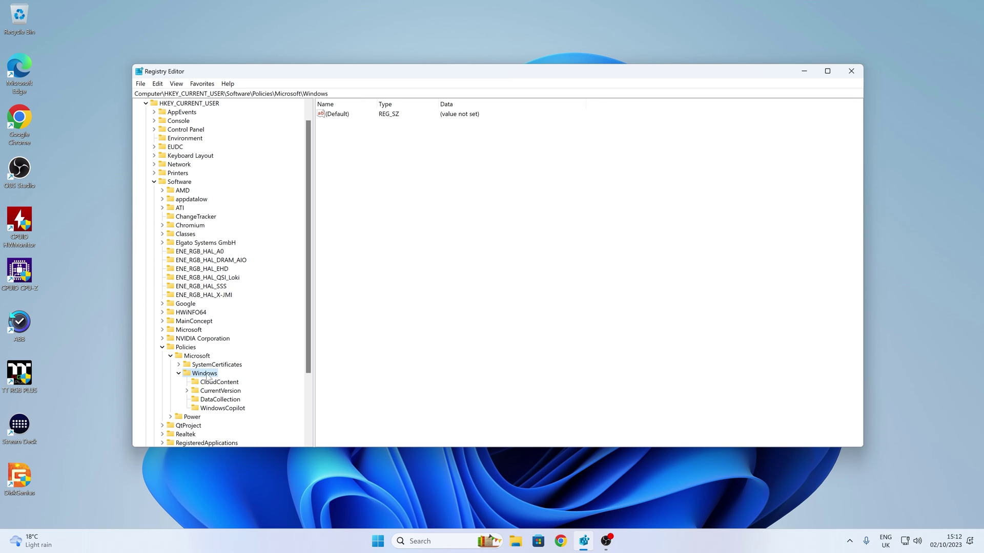
left_click(219, 410)
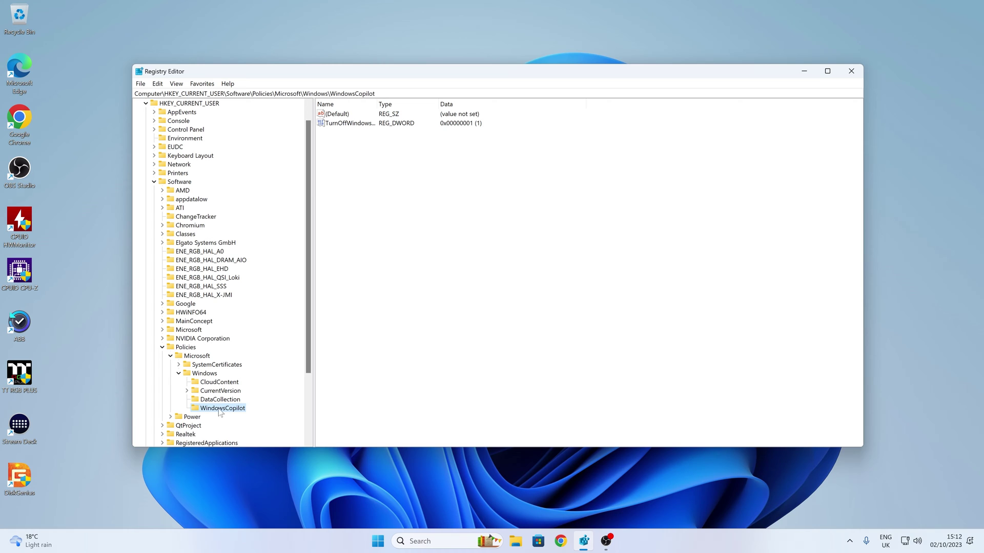
Create a subkey named New Key #1 under Windows, then go back to WindowsCopilot.
right_click(200, 378)
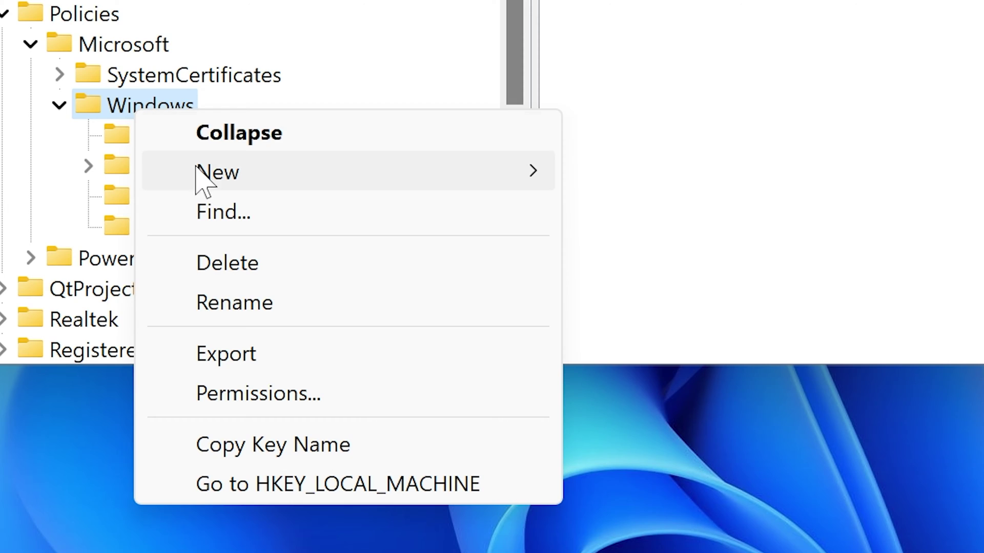
mouse_move(220, 393)
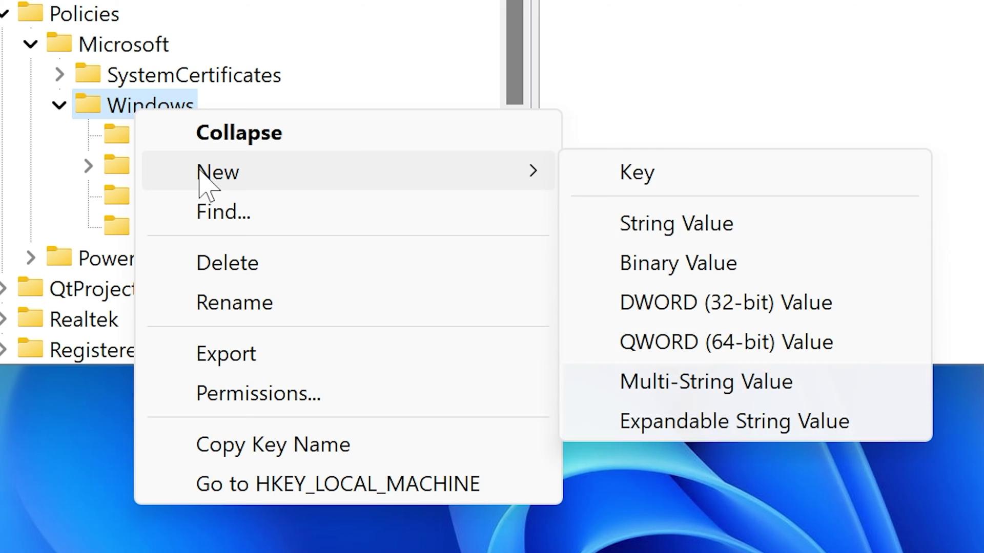
left_click(637, 175)
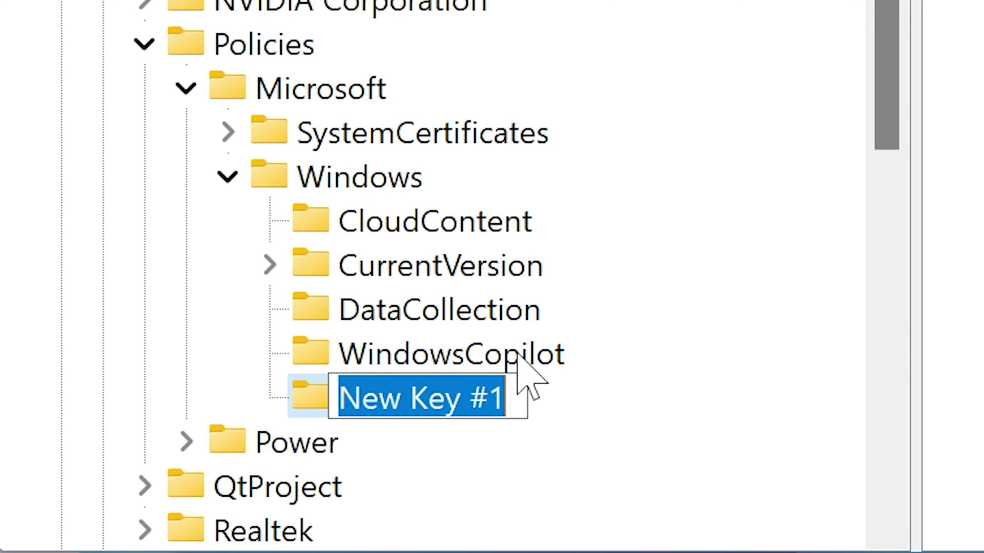
key("Return")
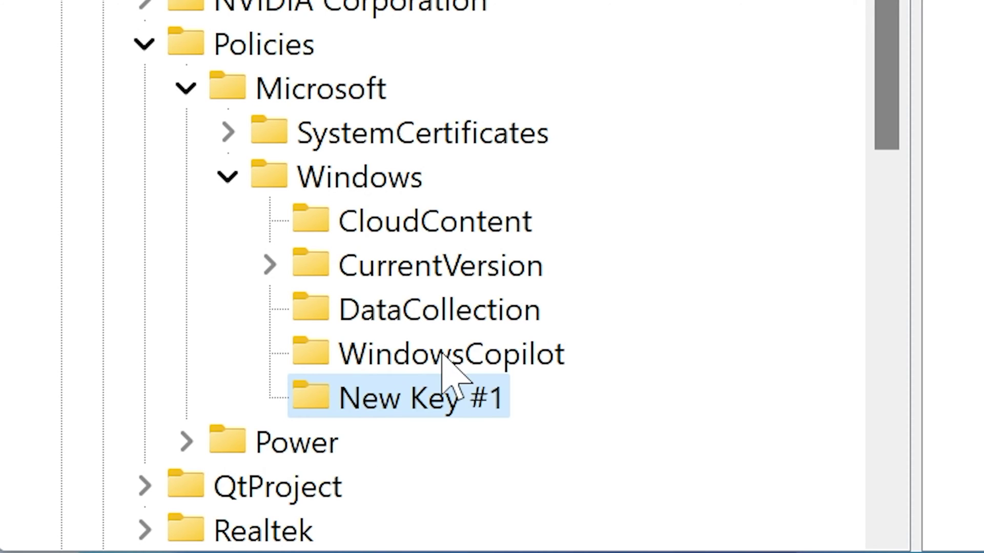
left_click(442, 362)
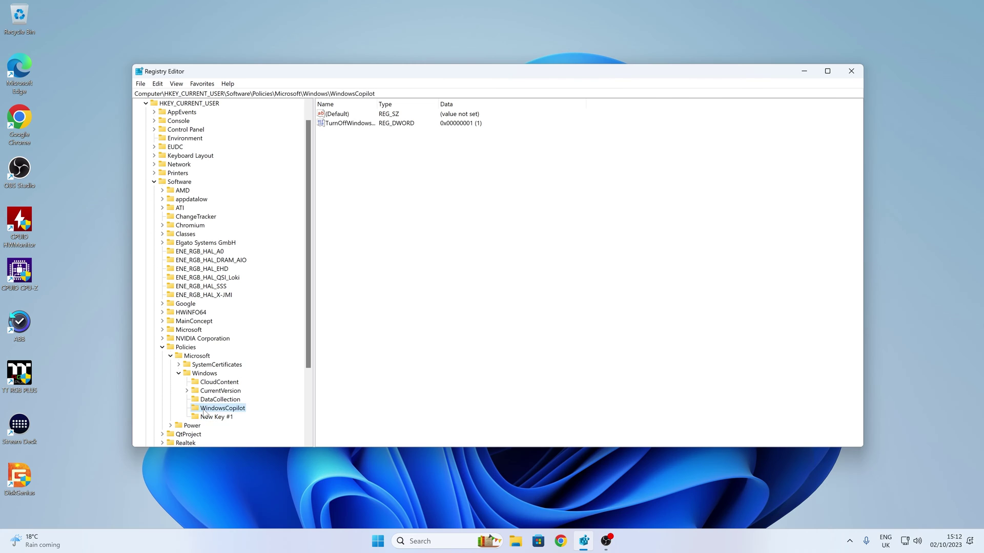
right_click(334, 170)
Add a DWORD (32-bit) value New Value #1 to WindowsCopilot and widen the Name column.
mouse_move(359, 178)
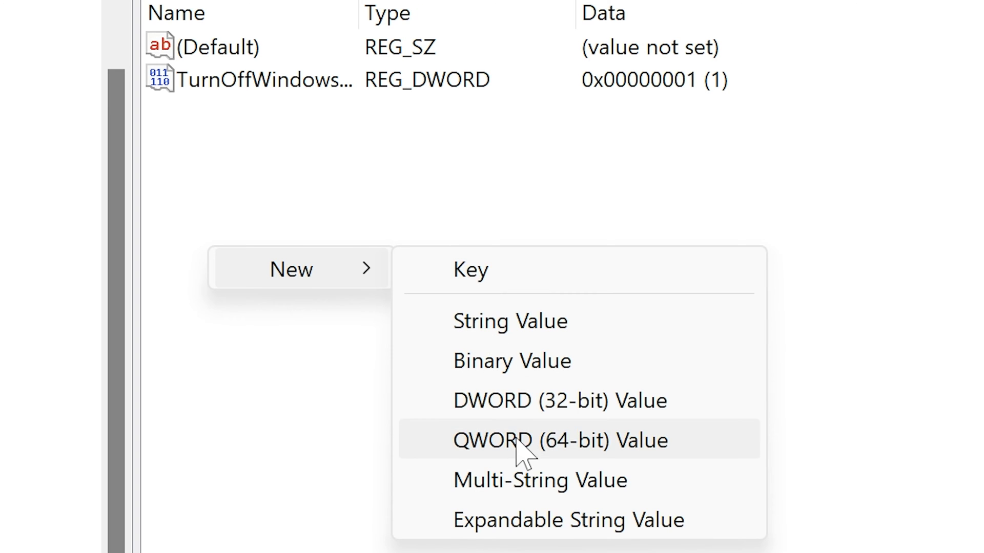
left_click(526, 403)
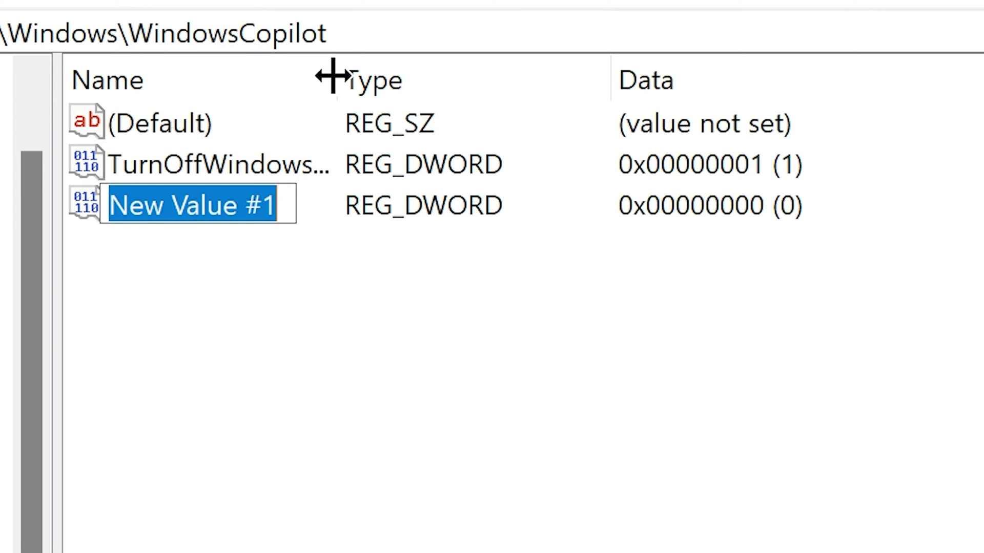
left_click_drag(334, 76, 457, 73)
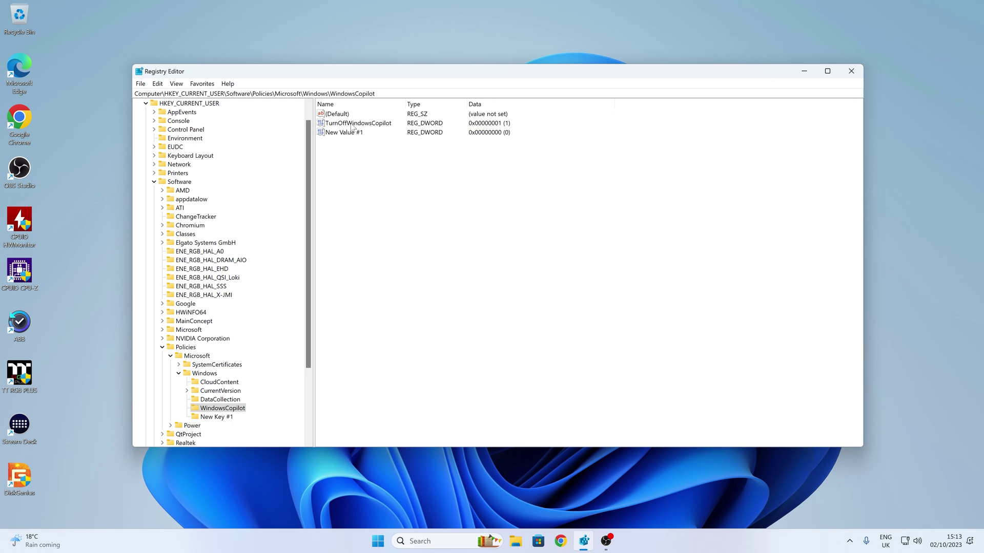
Re-enter TurnOffWindowsCopilot's value data as 1.
left_click(460, 279)
double_click(352, 124)
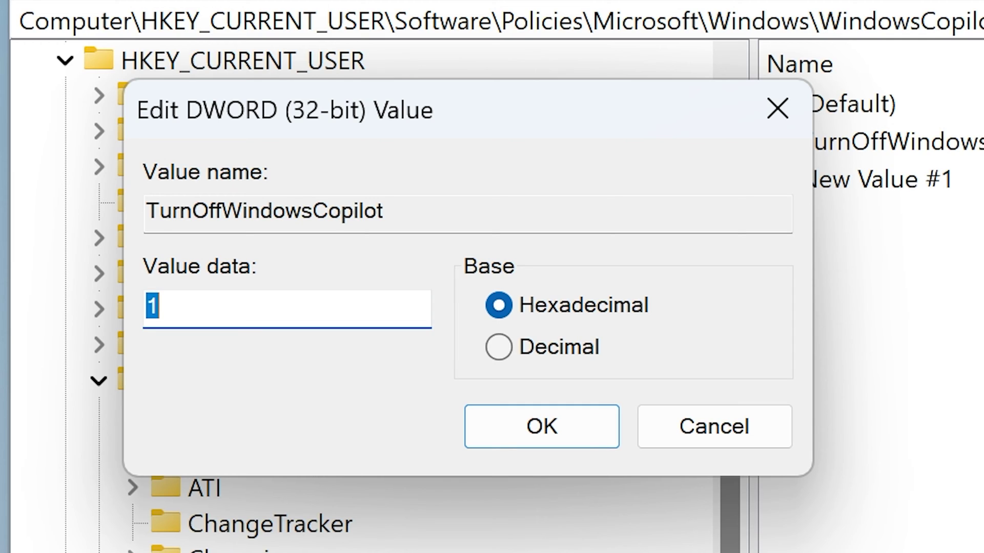
key("BackSpace")
type("0")
type("1")
left_click(511, 442)
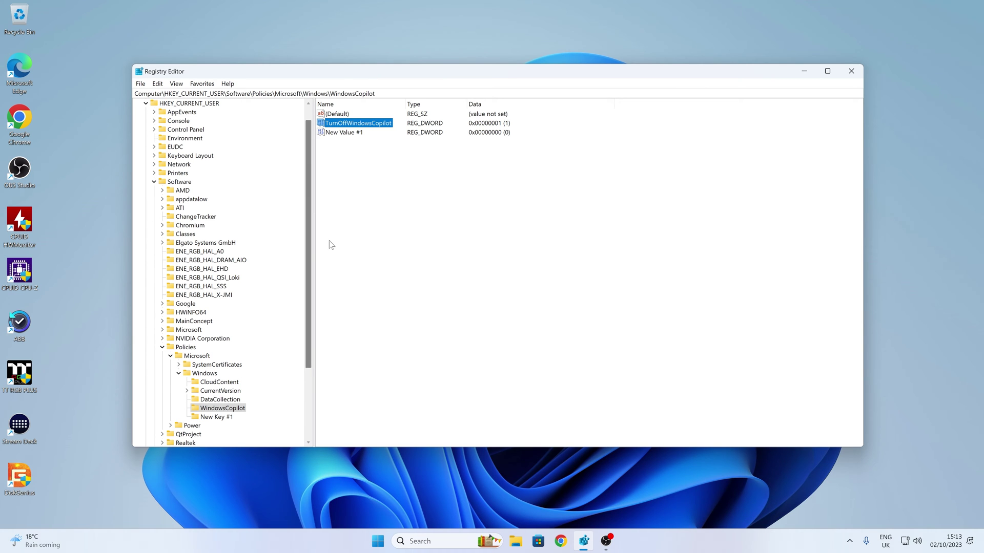
Delete the New Key #1 subkey from the Windows policies key.
left_click_drag(308, 264, 305, 282)
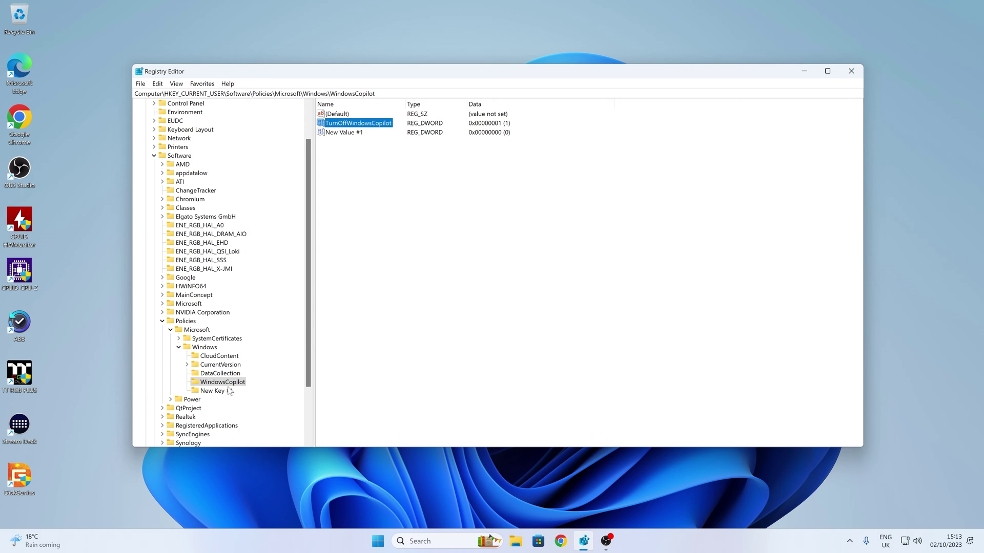
left_click(211, 394)
right_click(211, 393)
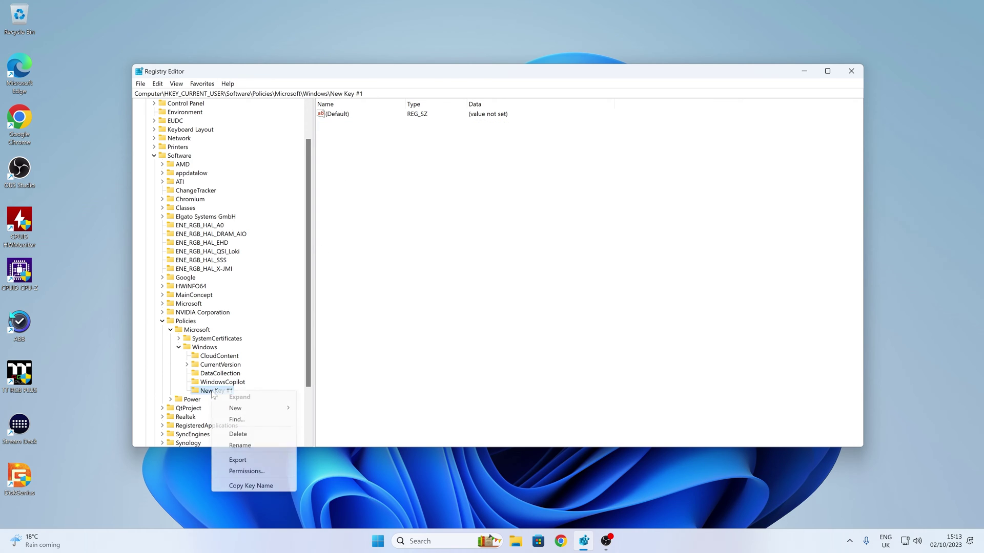
left_click(477, 293)
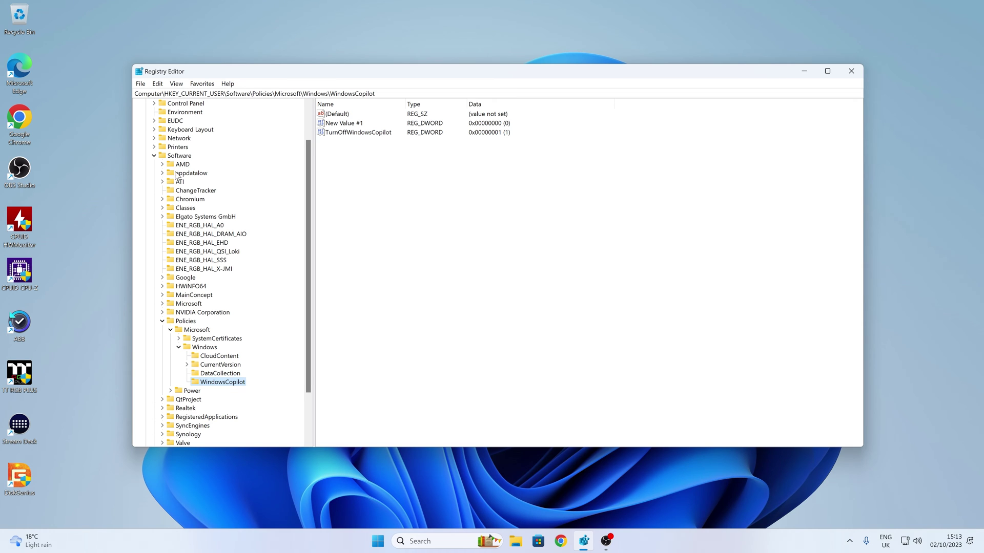
Collapse HKEY_CURRENT_USER and expand HKEY_LOCAL_MACHINE\SOFTWARE\Policies\Microsoft\Windows.
scroll(287, 225, "up", 2)
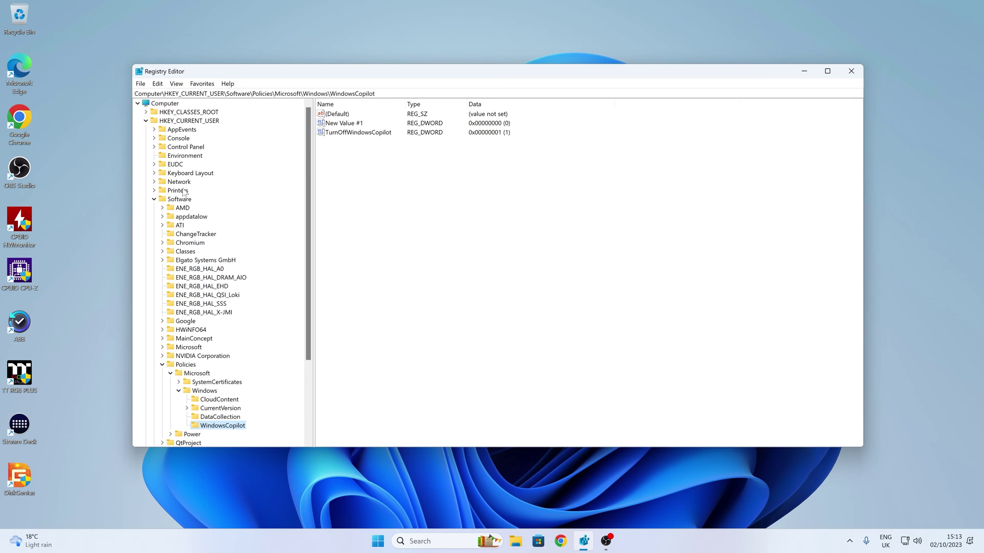
left_click(146, 120)
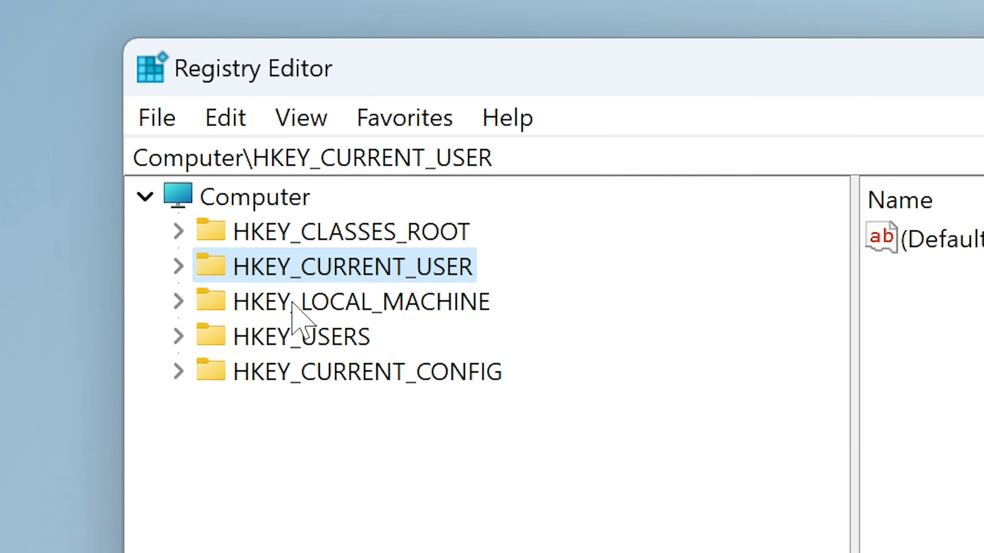
left_click(178, 130)
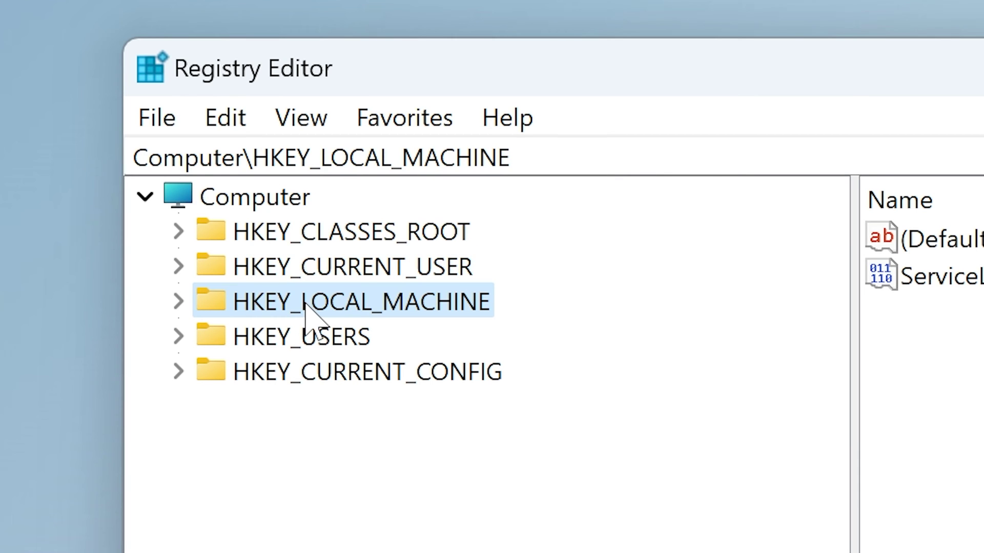
left_click(178, 302)
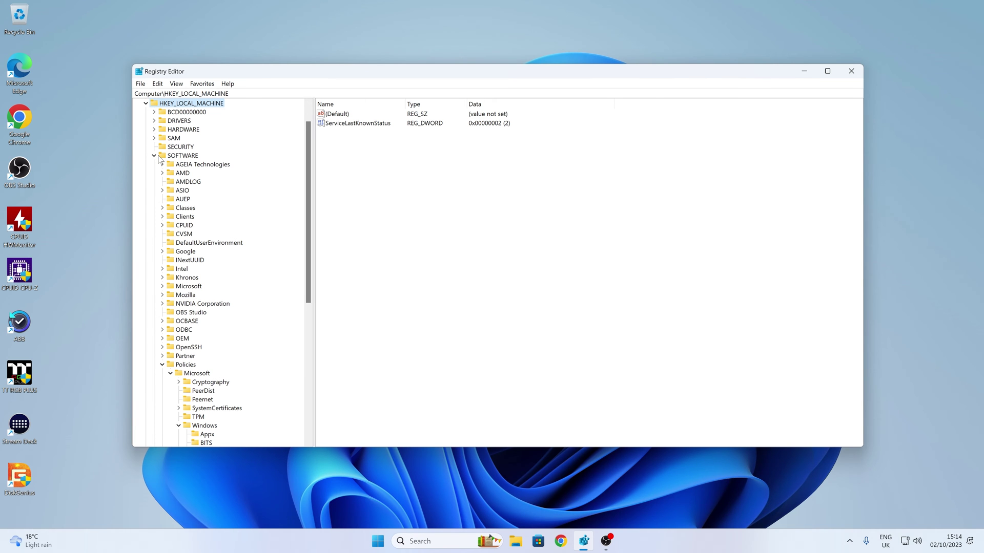
left_click(164, 157)
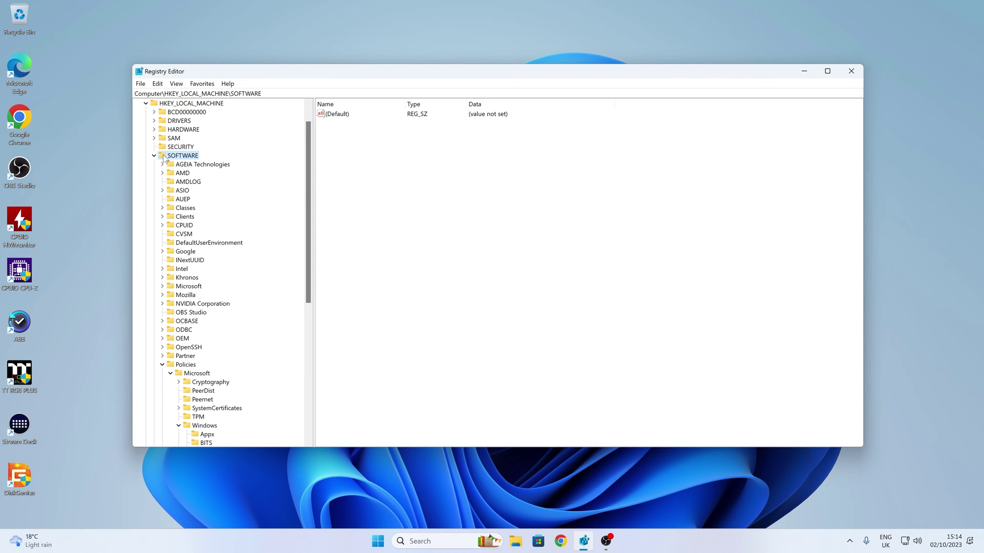
left_click(184, 365)
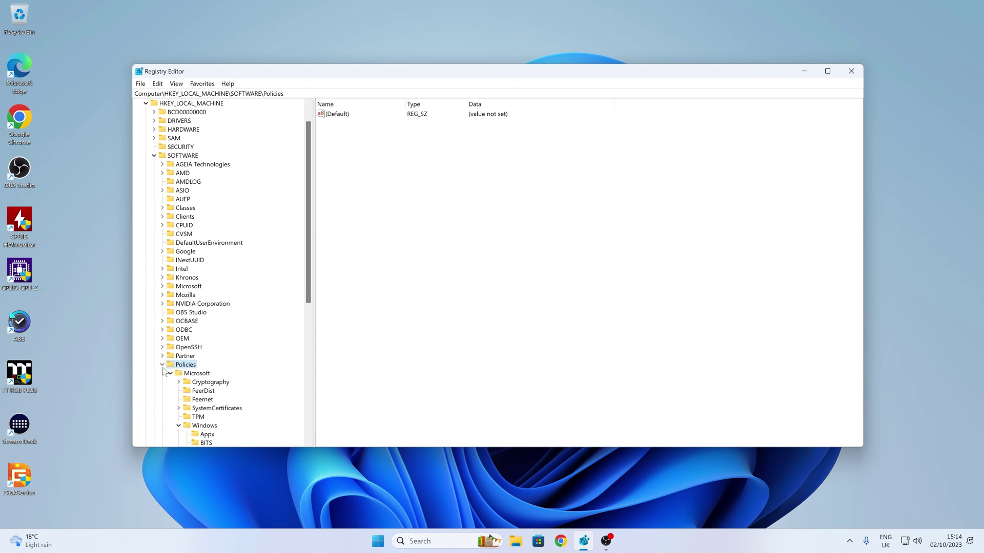
scroll(162, 369, "down", 6)
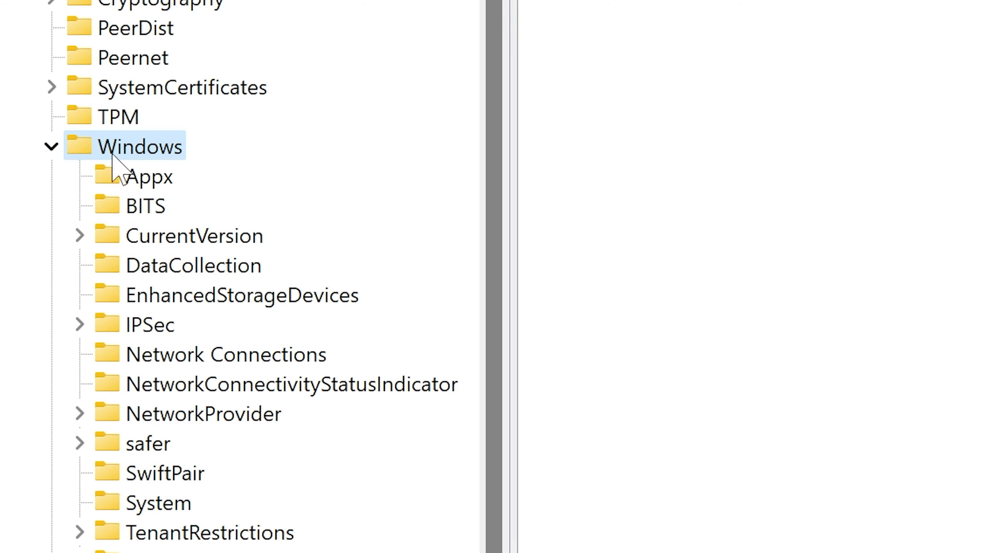
Create a new key named WindowsCopilot under HKEY_LOCAL_MACHINE's Windows policies key.
right_click(123, 152)
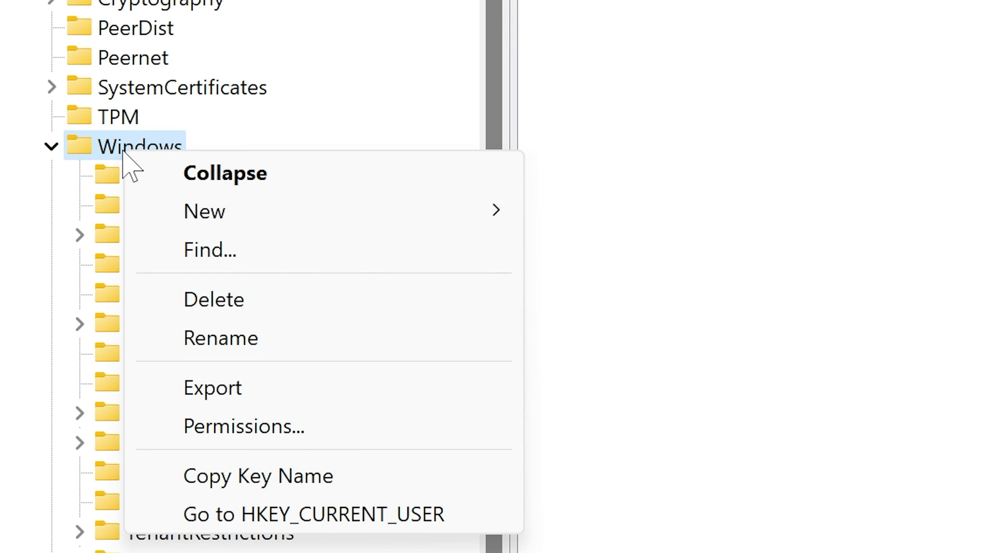
mouse_move(228, 225)
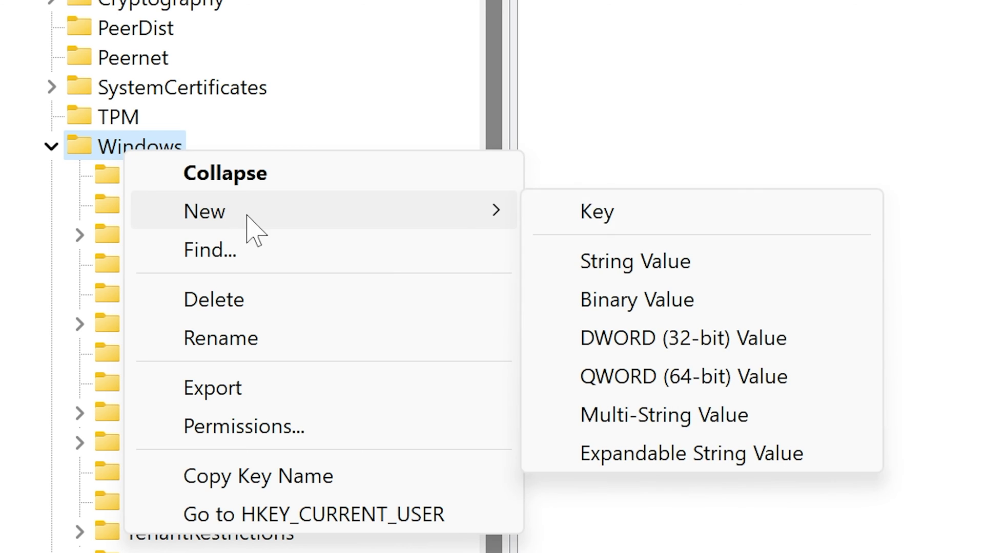
left_click(621, 211)
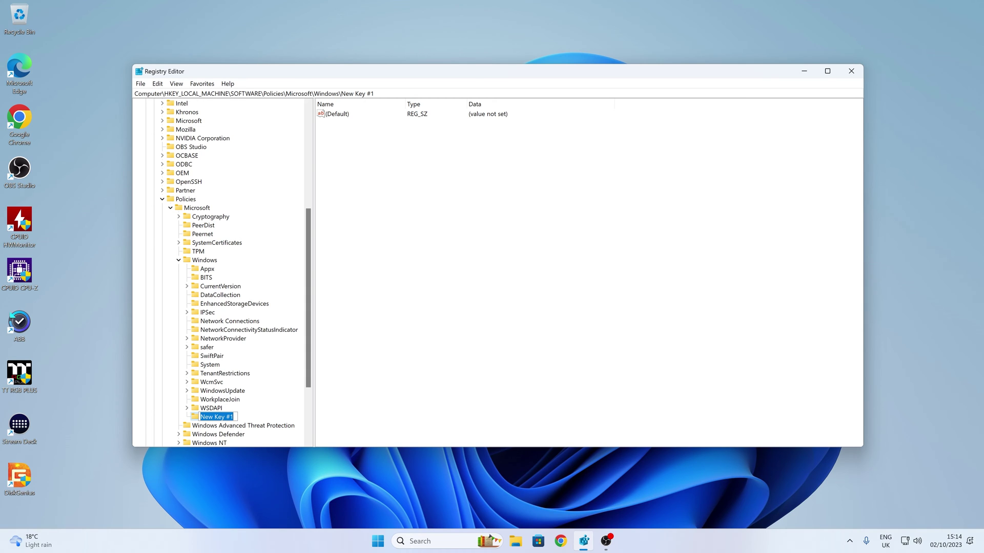
type("Wi")
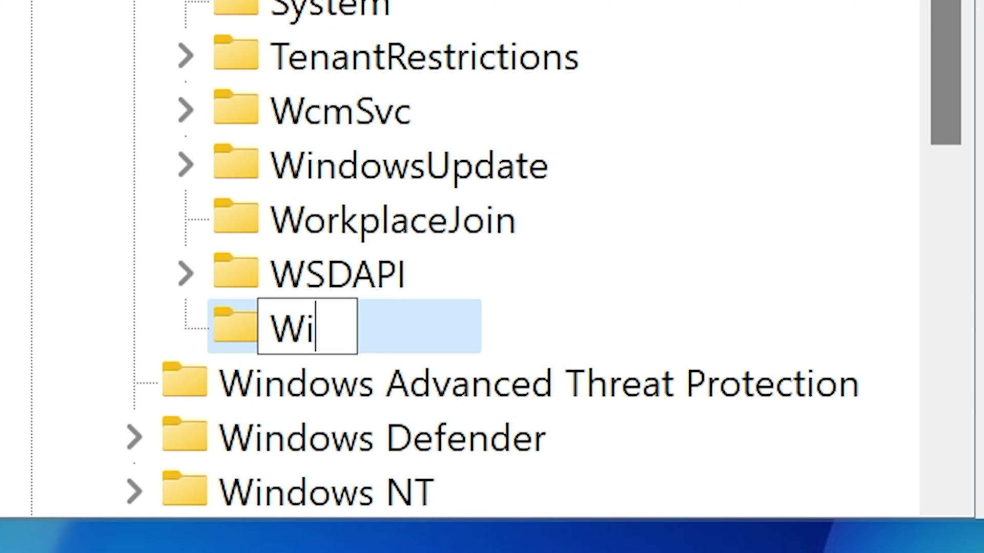
type("ndows")
key("BackSpace")
type("ws")
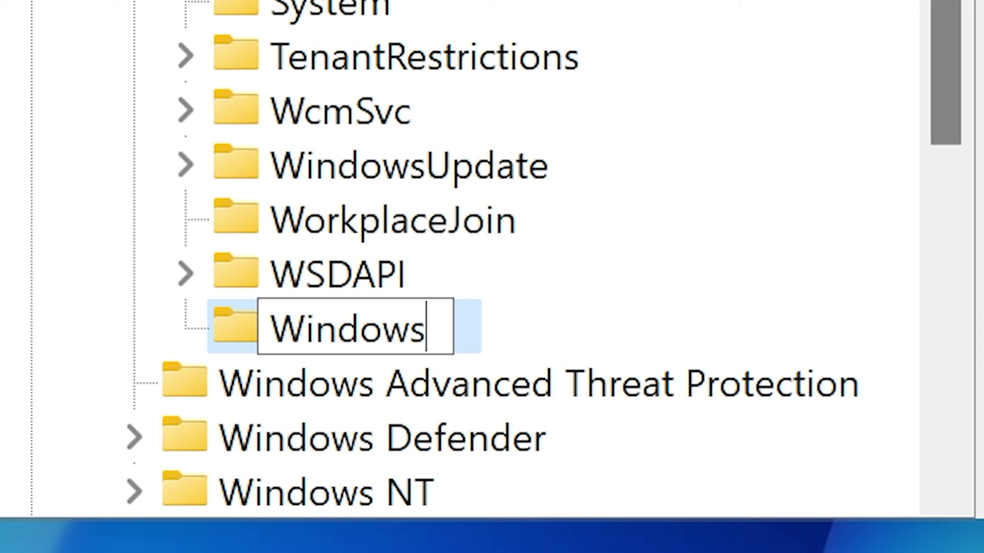
type("C")
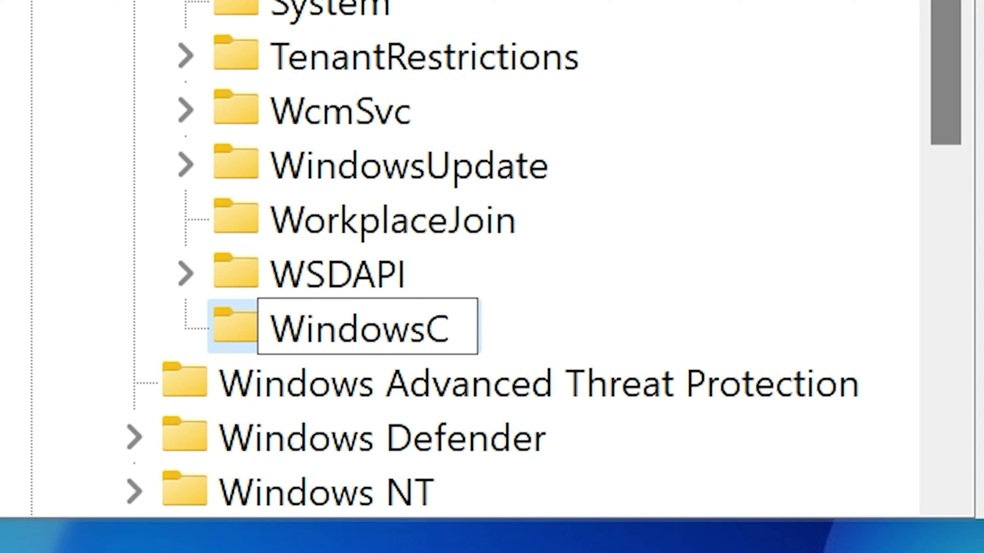
type("opilot")
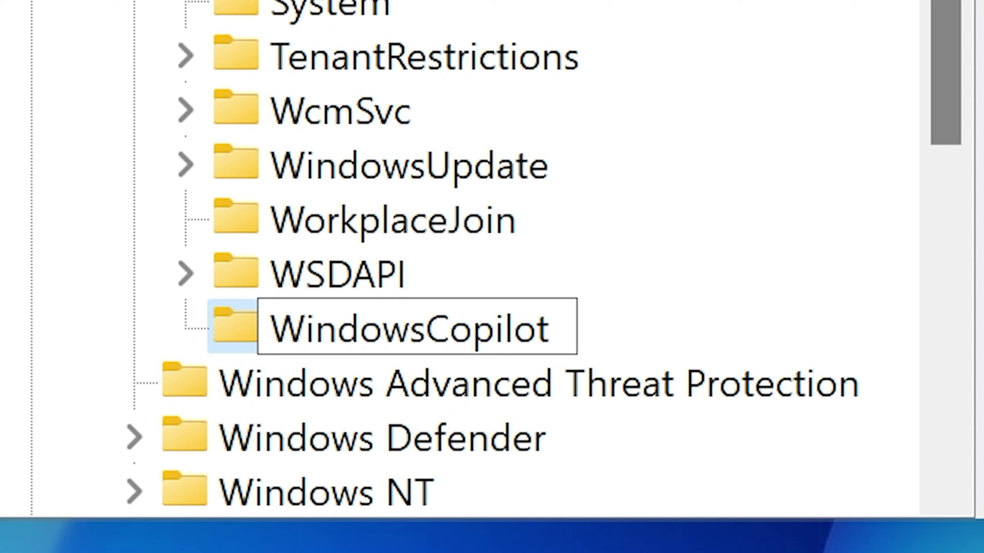
key("Return")
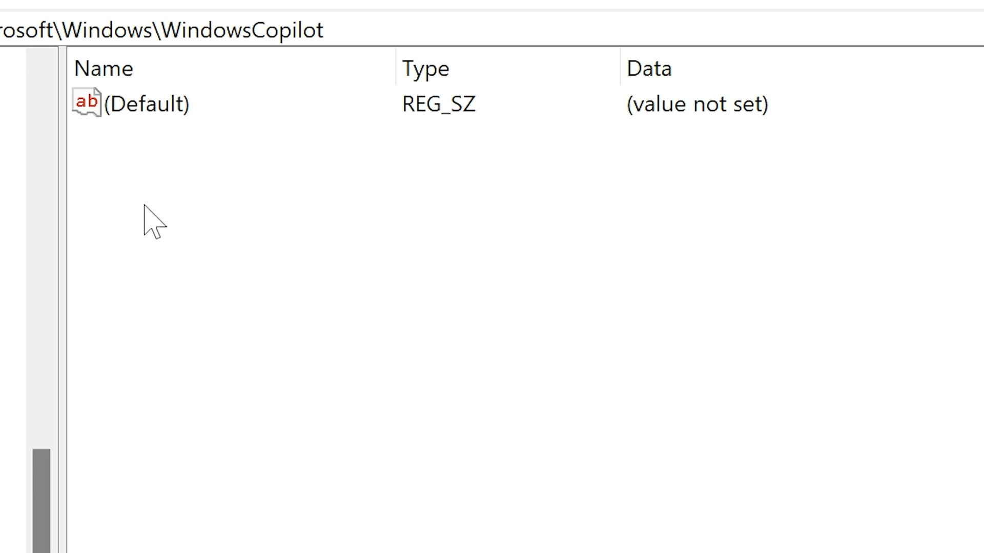
Add a DWORD (32-bit) value named TurnOffWindowsCopilot to WindowsCopilot.
right_click(144, 206)
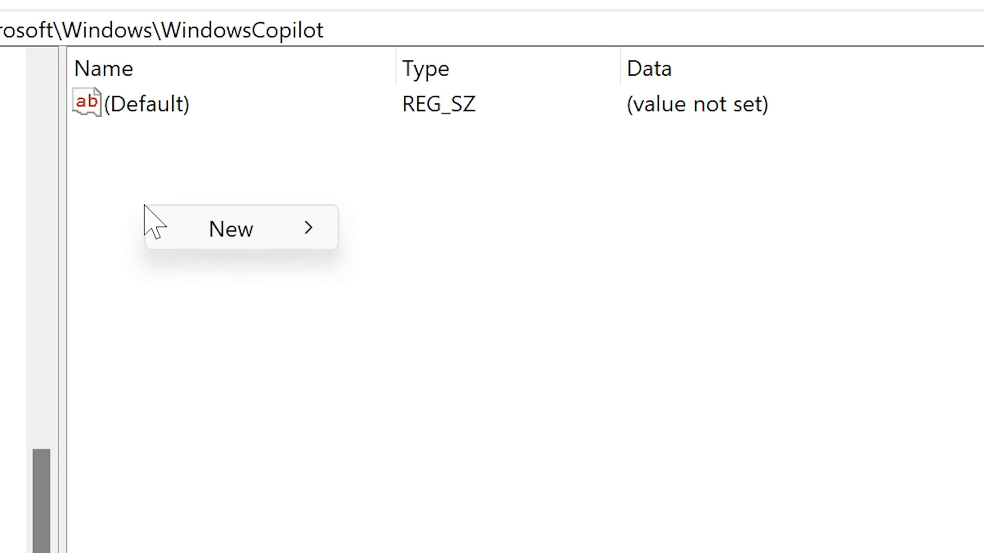
mouse_move(232, 231)
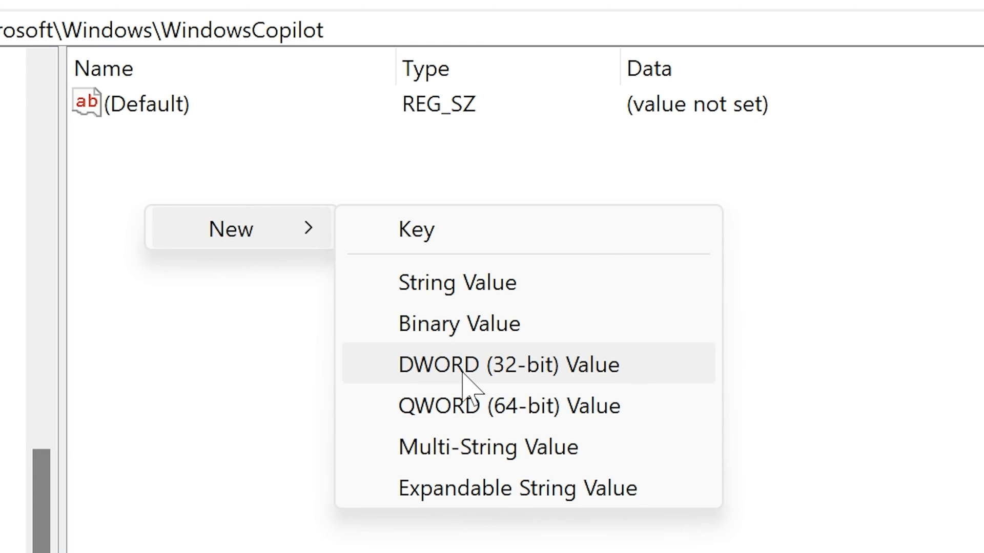
left_click(462, 373)
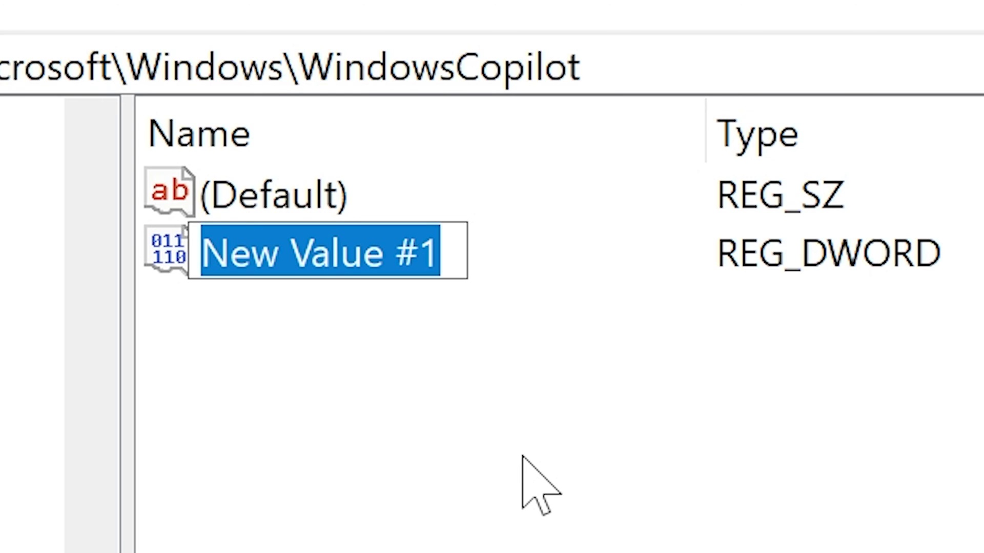
type("Turn")
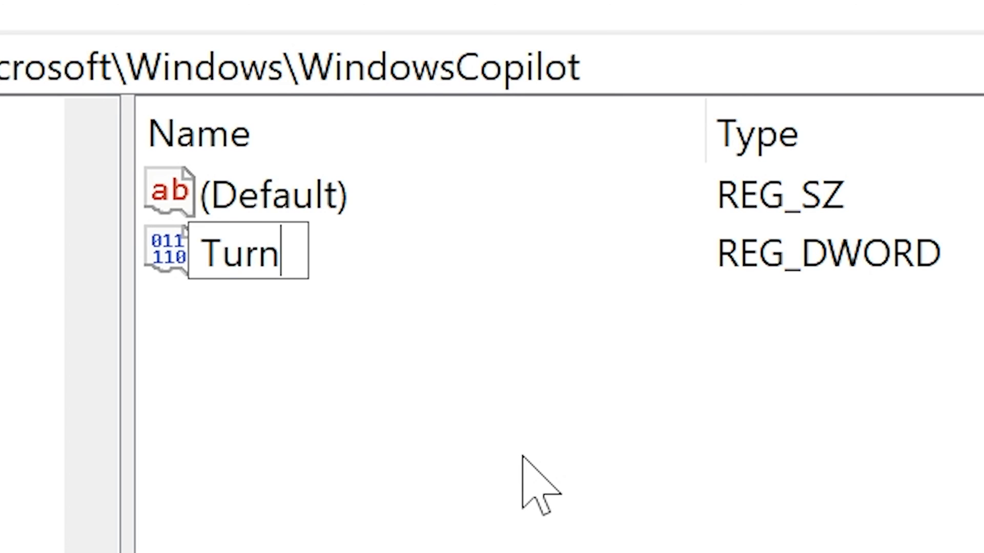
type("Off")
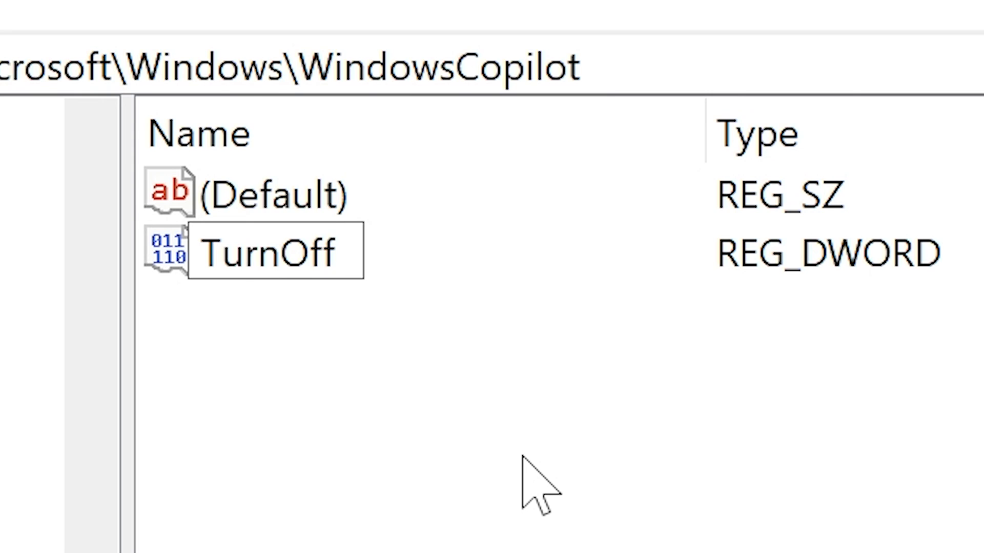
type("Win")
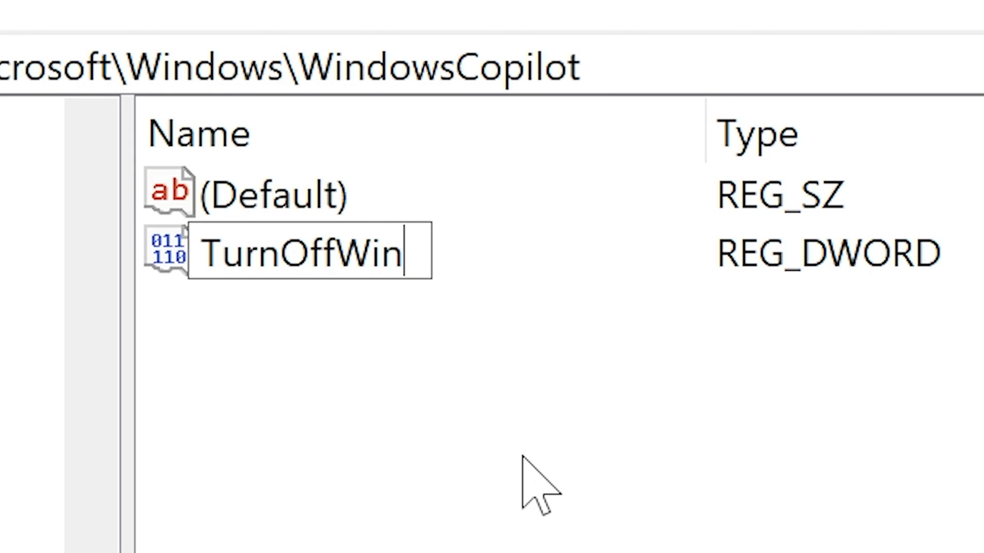
type("dowsCo")
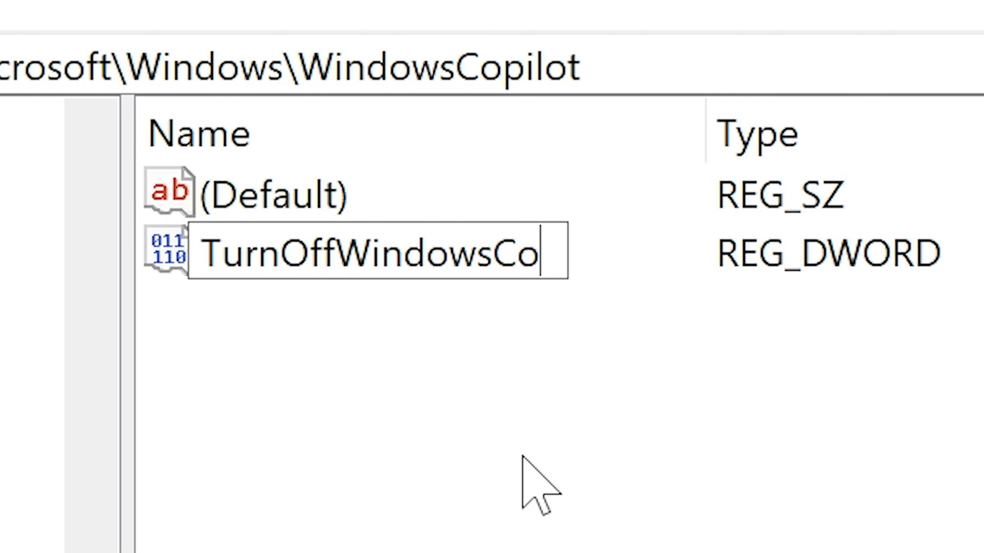
type("pilot")
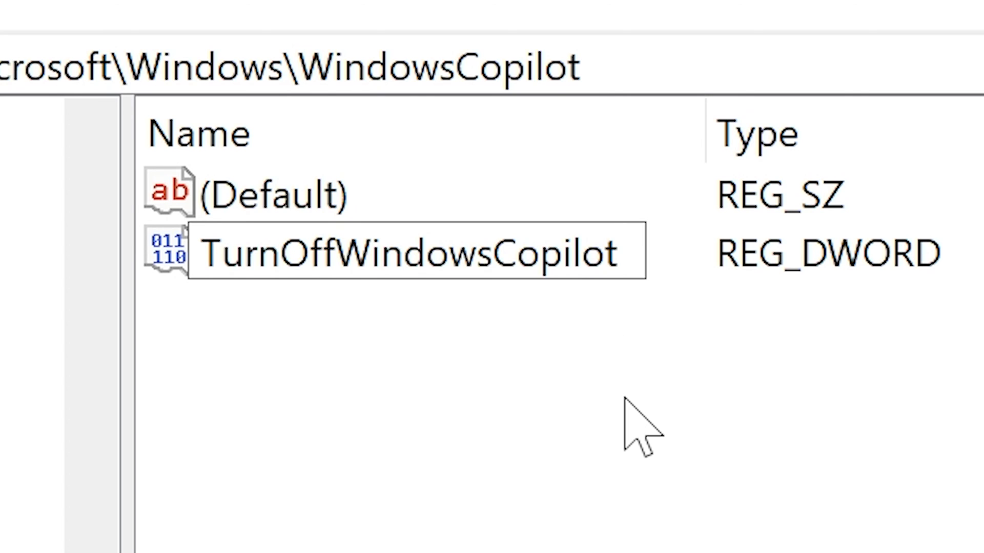
key("Return")
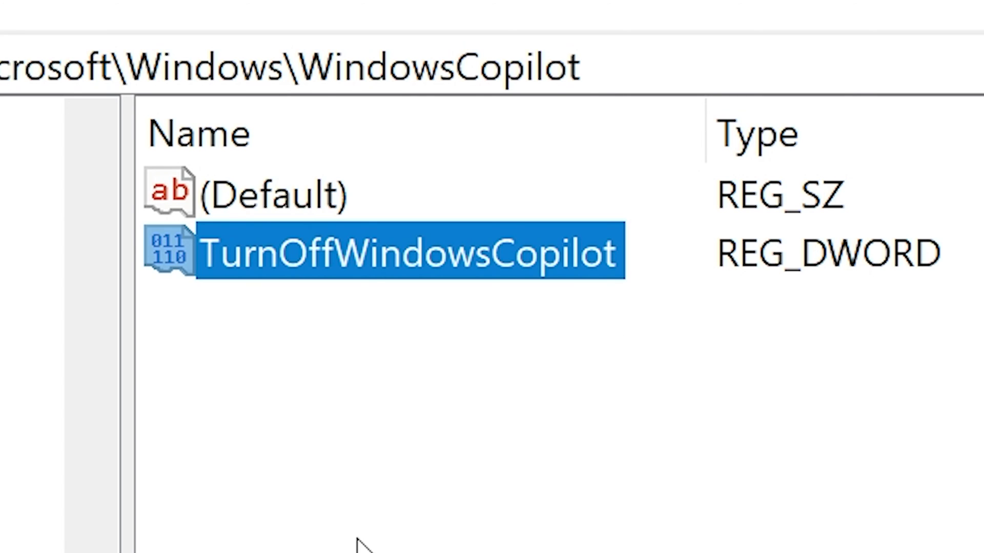
Set TurnOffWindowsCopilot's value data to 1 and collapse the Policies branch.
double_click(353, 262)
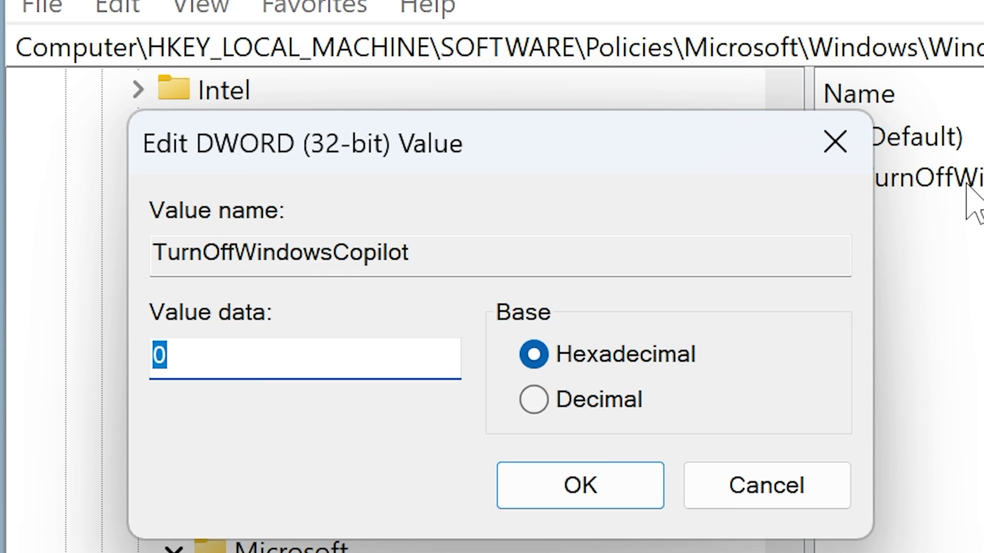
type("1")
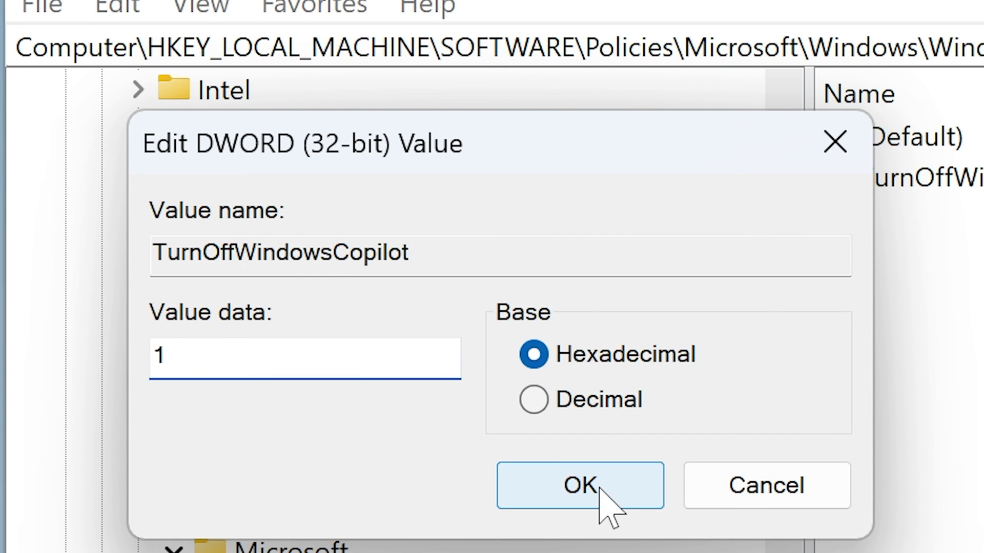
left_click(580, 485)
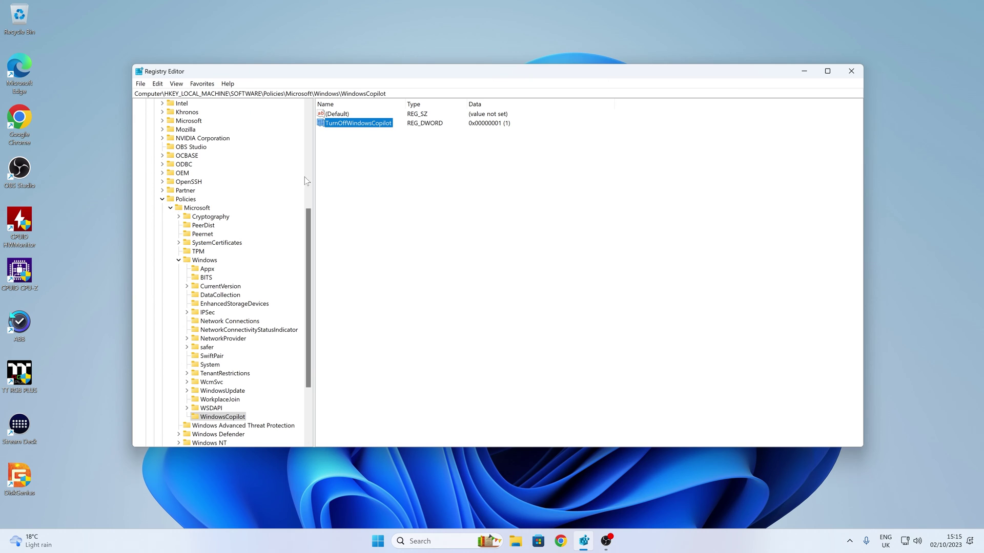
left_click(139, 517)
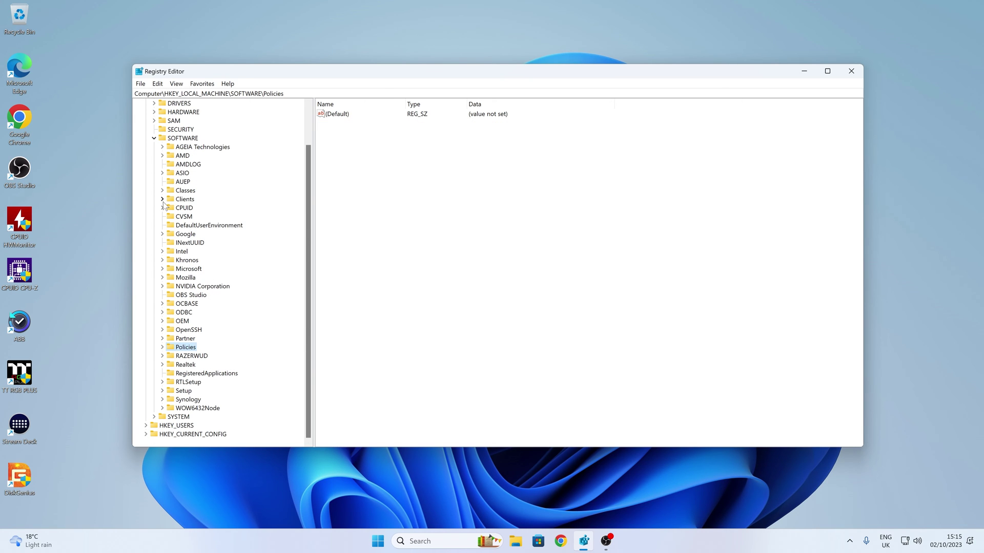
Collapse HKEY_LOCAL_MACHINE and expand HKEY_CURRENT_USER, folding its Software branch.
scroll(303, 143, "up", 2)
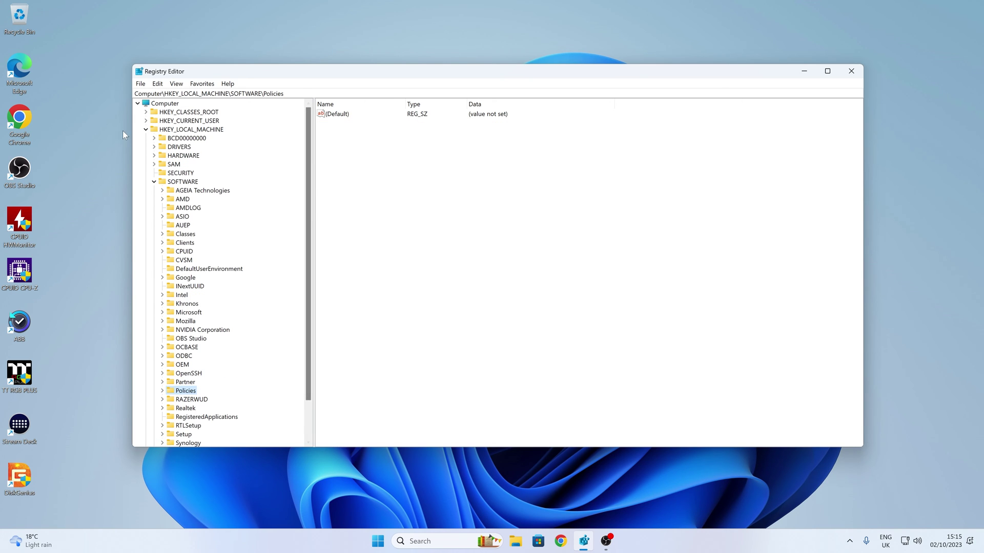
left_click(146, 129)
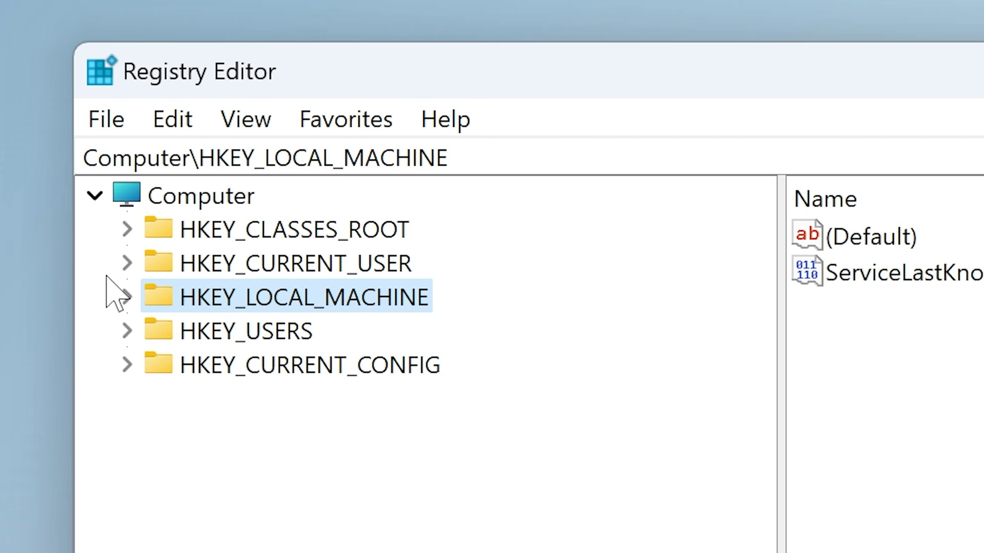
left_click(127, 264)
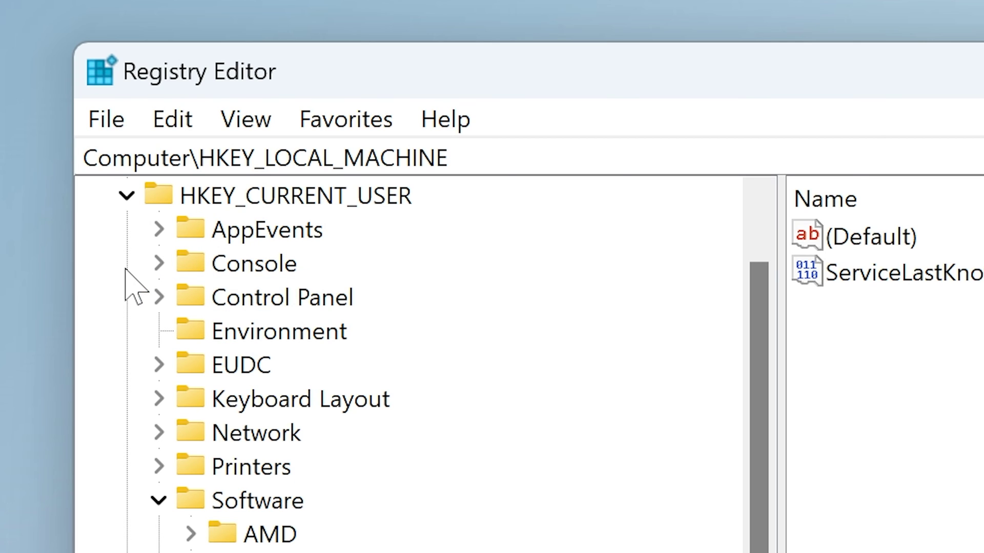
left_click(159, 500)
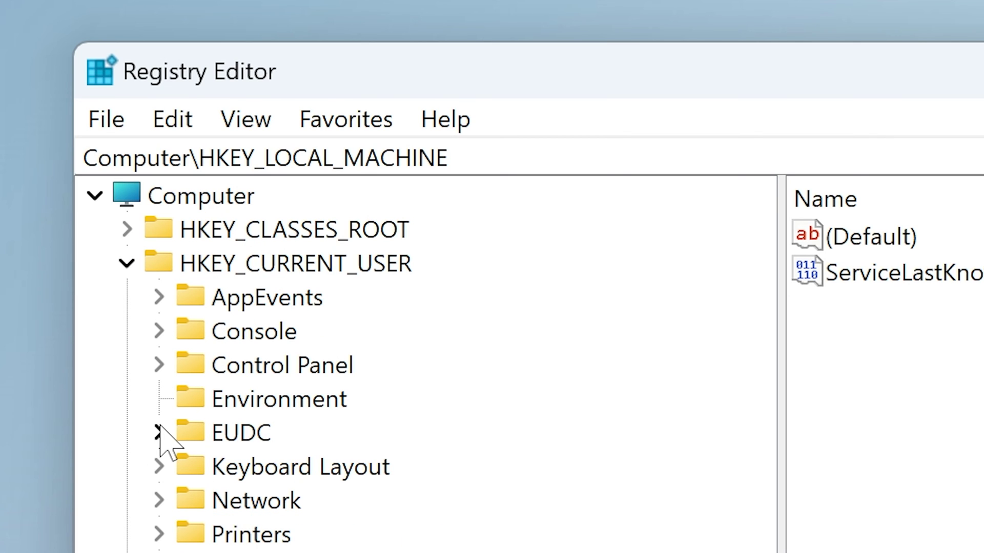